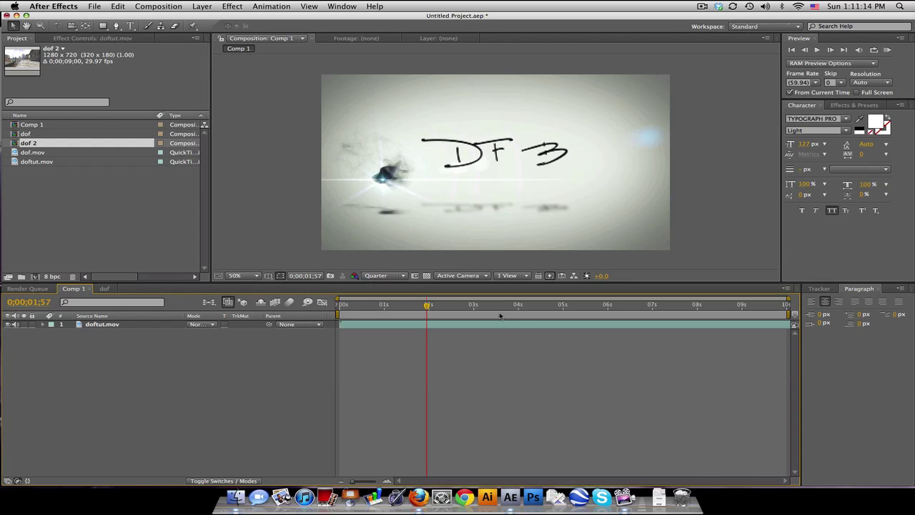
Step: Scrub Comp 1 from its start through the DF BAKE title animation to the closing title card
left_click(419, 306)
left_click_drag(411, 308, 509, 307)
key("Home")
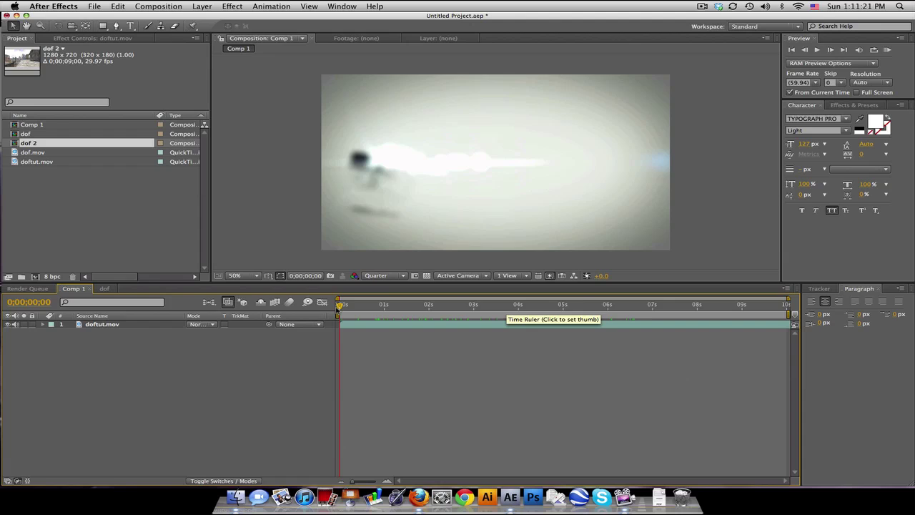
left_click_drag(339, 307, 784, 306)
left_click(690, 306)
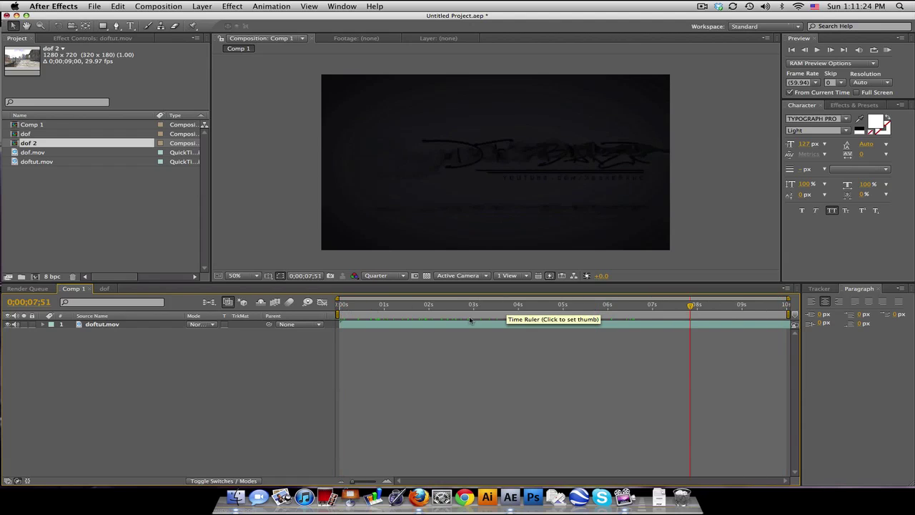
Step: Inspect the doftut.mov layer and the dof.mov and doftut.mov footage items
left_click(142, 324)
left_click(42, 153)
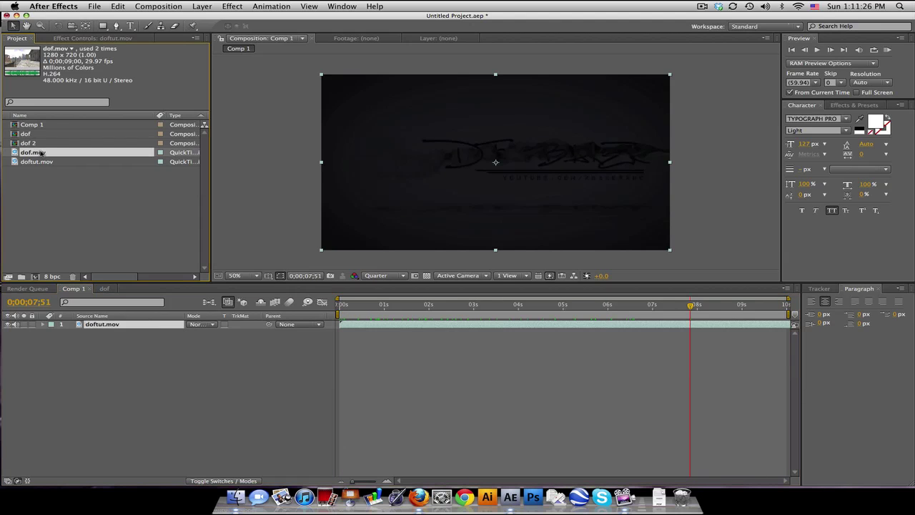
left_click(40, 161)
right_click(39, 162)
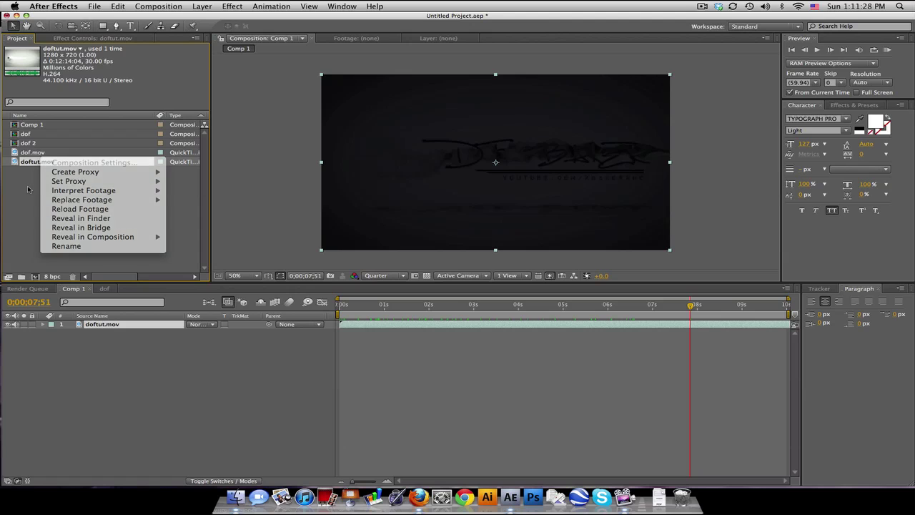
left_click(418, 276)
left_click_drag(484, 306, 592, 306)
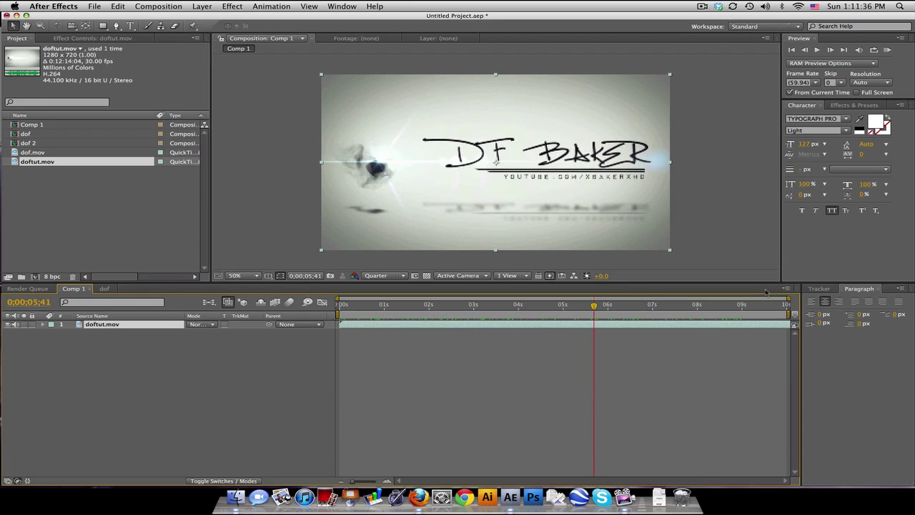
Step: Switch to the dof composition and scrub through its blurred rooftop footage
left_click(105, 289)
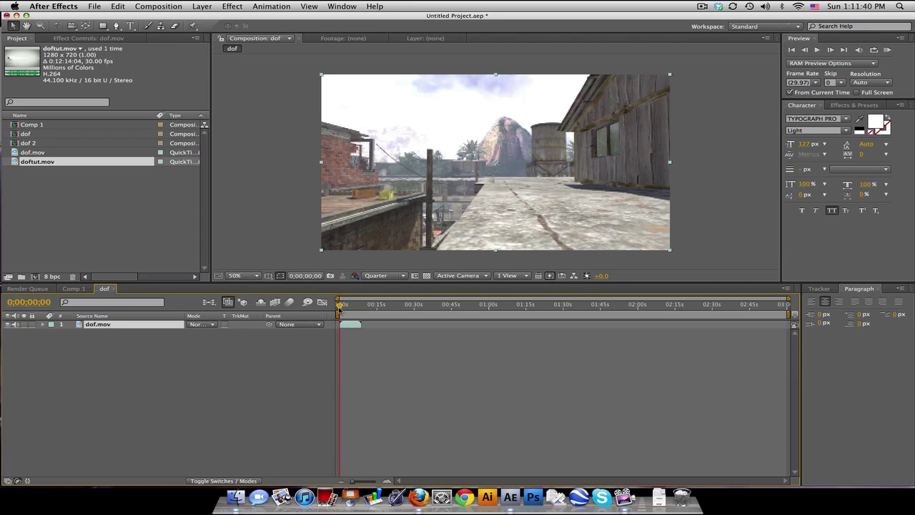
left_click_drag(341, 306, 377, 307)
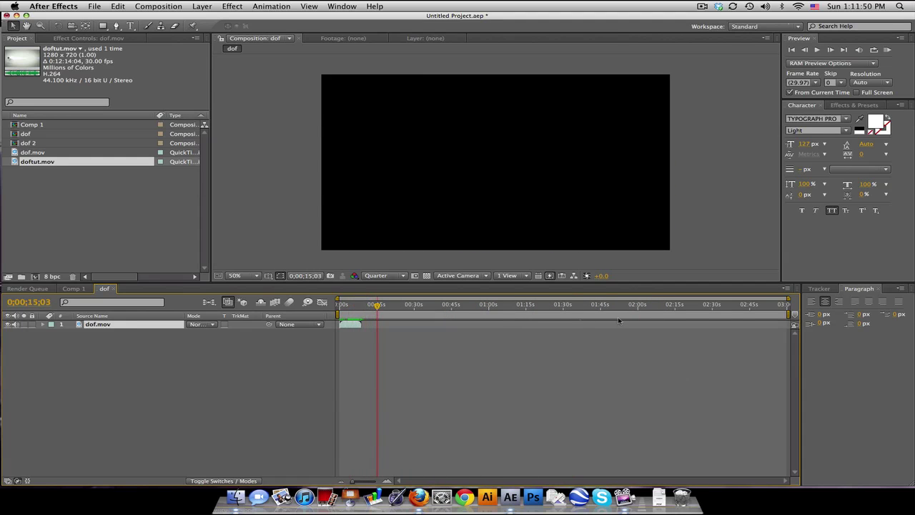
left_click_drag(612, 308, 411, 309)
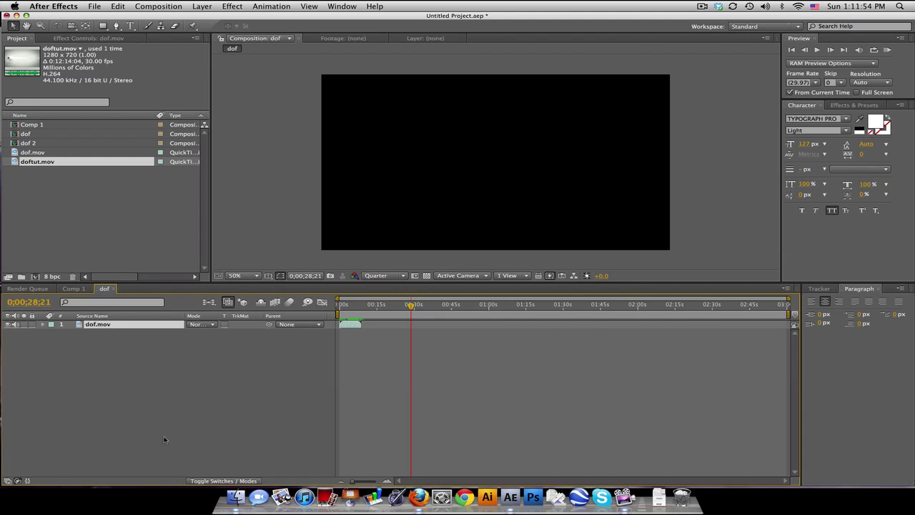
Step: Back in Comp 1, lengthen its duration from 0;00;10;00 in Composition Settings
left_click(73, 288)
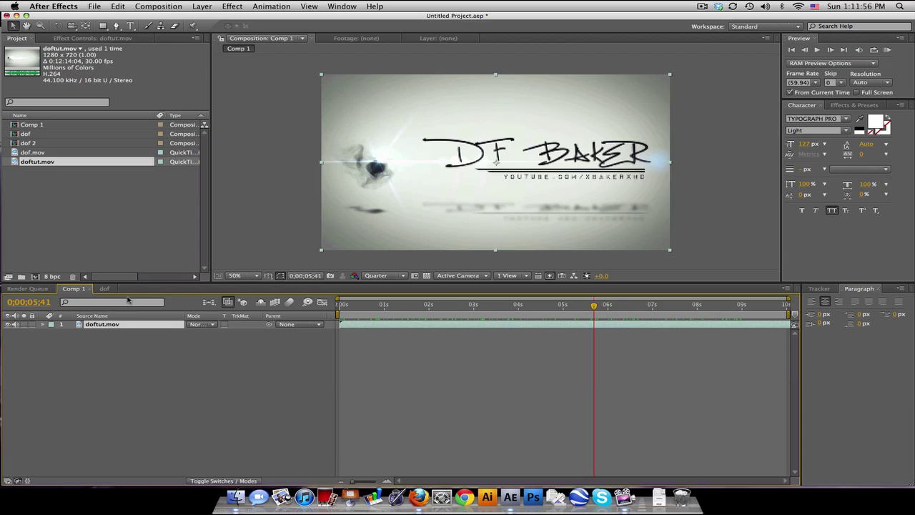
left_click_drag(475, 308, 409, 309)
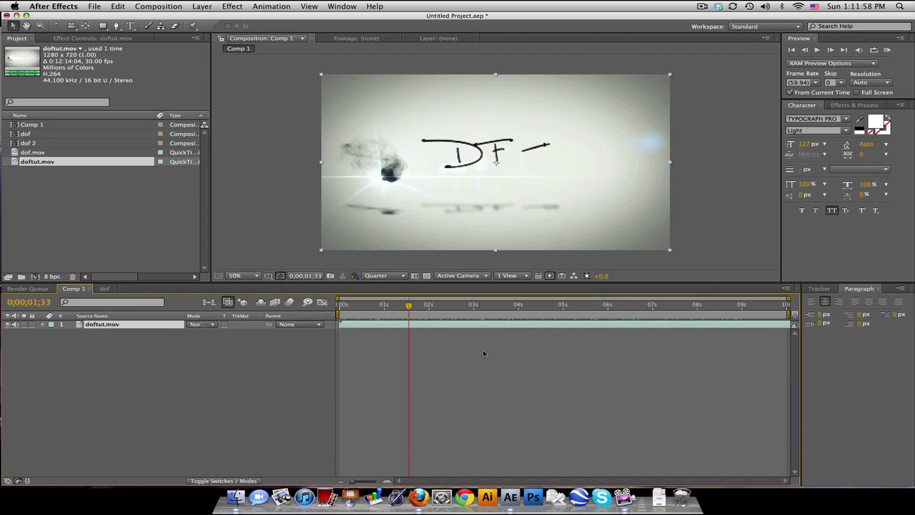
left_click(176, 6)
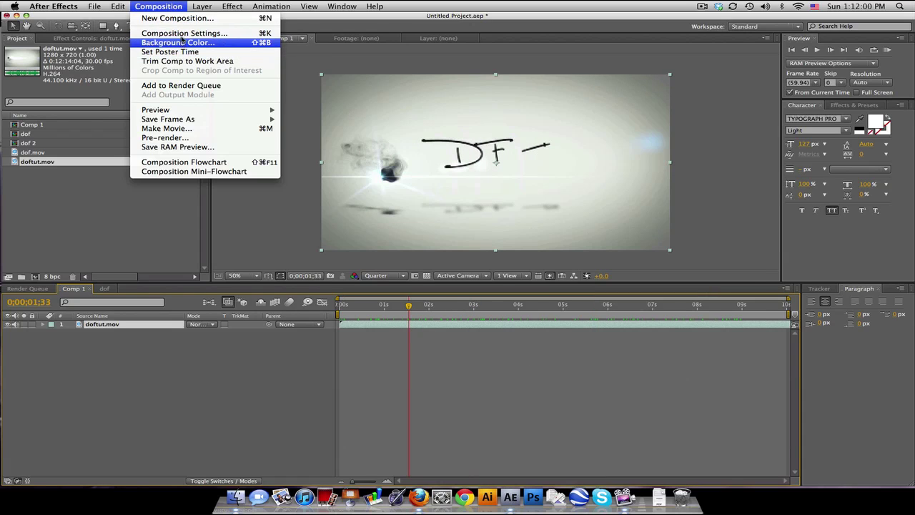
left_click(182, 34)
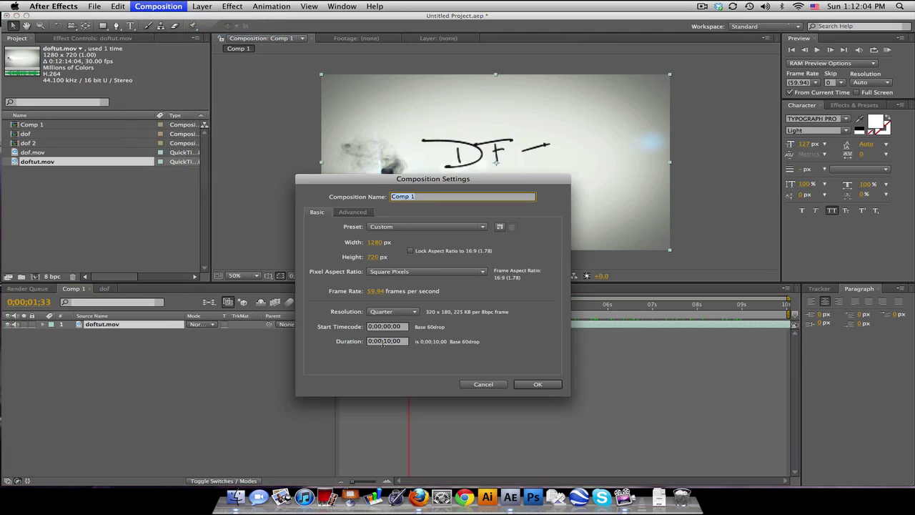
left_click(381, 342)
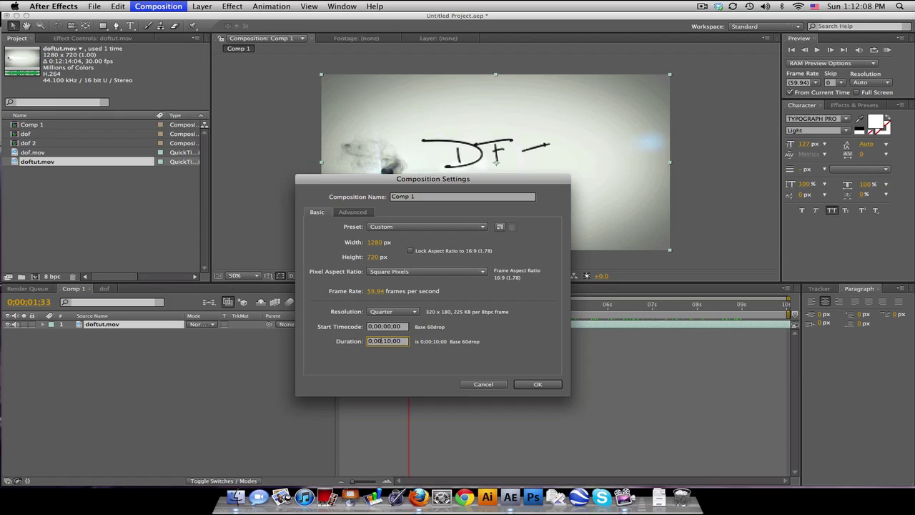
key("Return")
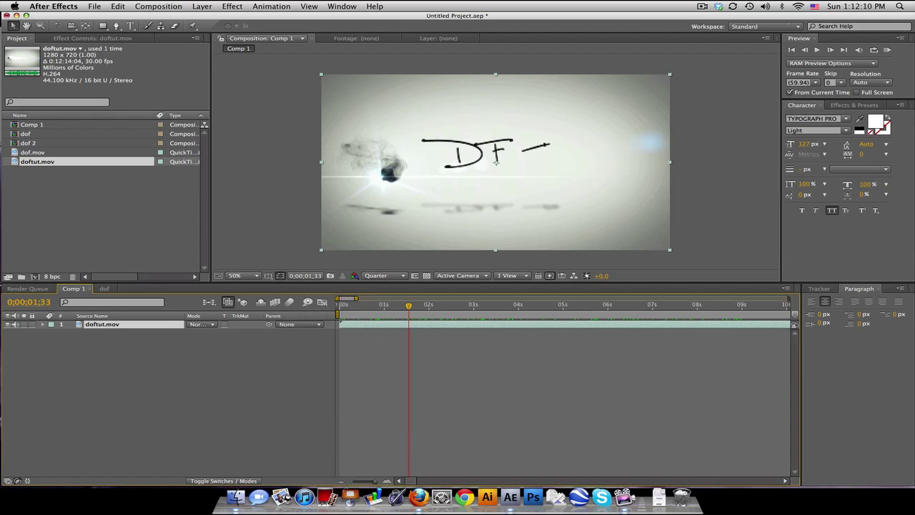
Step: Widen the timeline view and extend Comp 1's duration even further in Composition Settings
left_click_drag(530, 299, 789, 298)
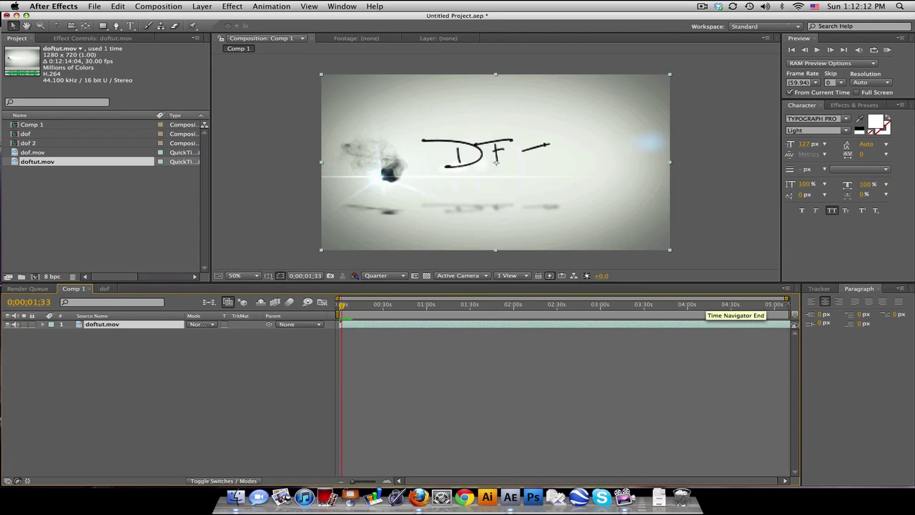
left_click(154, 7)
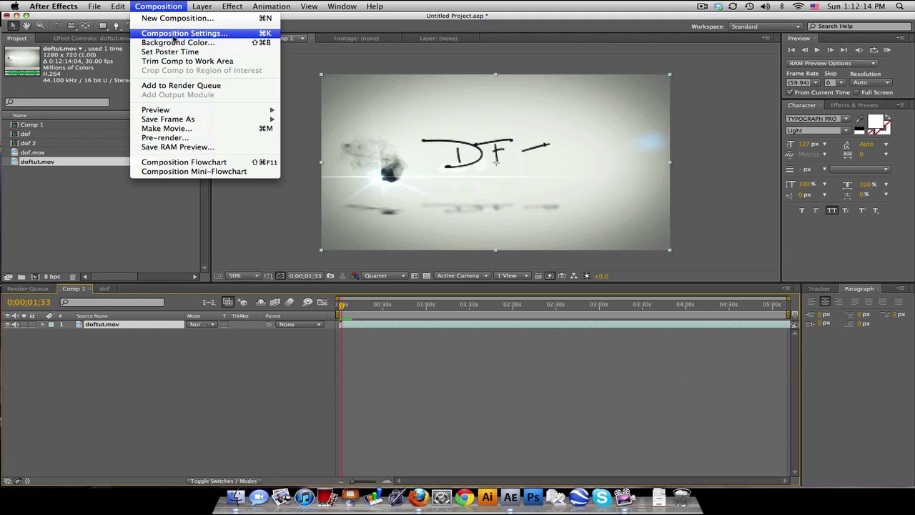
left_click(173, 34)
left_click(379, 342)
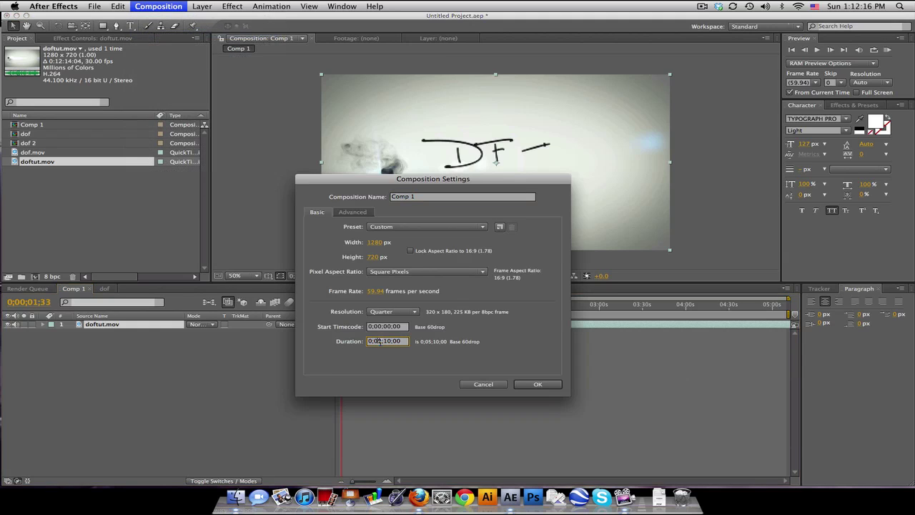
key("Return")
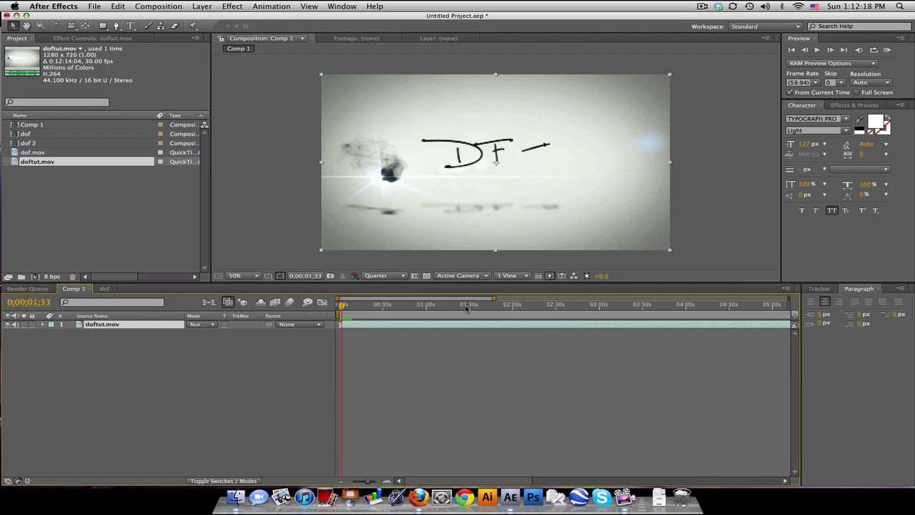
Step: End Comp 1's work area at doftut.mov's 12-minute finish, keeping the start at zero
left_click_drag(512, 299, 789, 301)
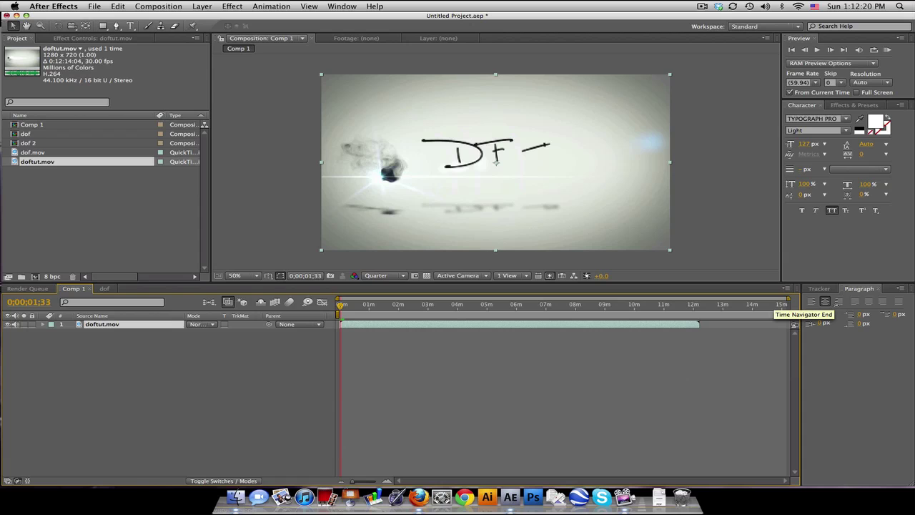
left_click_drag(379, 306, 477, 306)
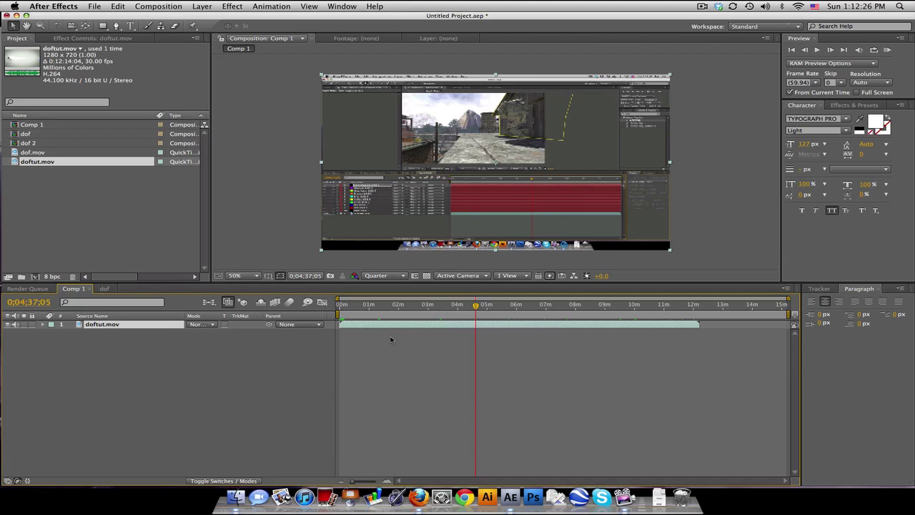
mouse_move(340, 315)
left_mouse_down()
mouse_move(431, 315)
mouse_move(326, 308)
mouse_move(756, 306)
mouse_move(353, 307)
left_mouse_up()
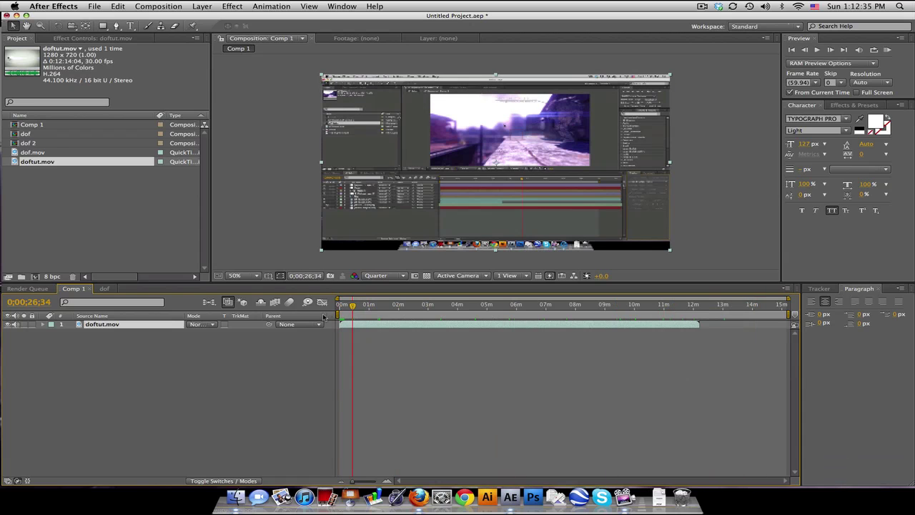
left_click(699, 306)
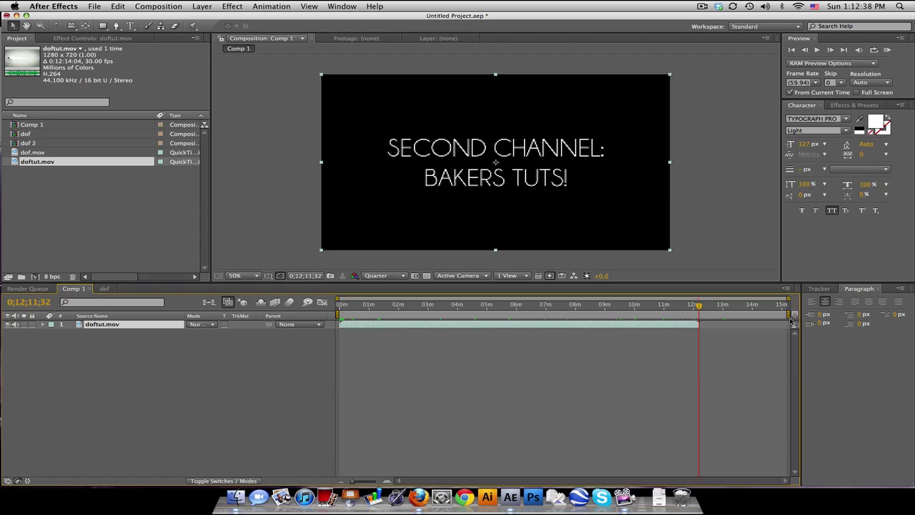
left_click_drag(789, 315, 700, 315)
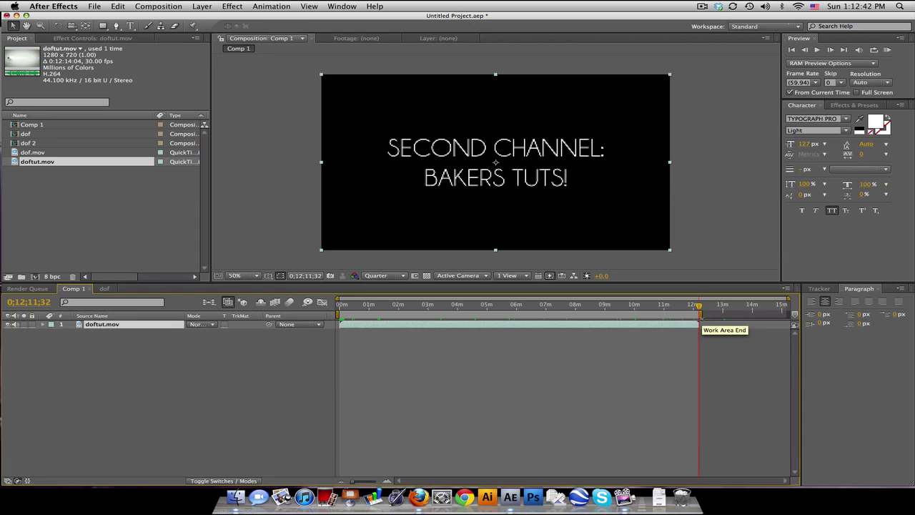
left_click_drag(608, 306, 651, 305)
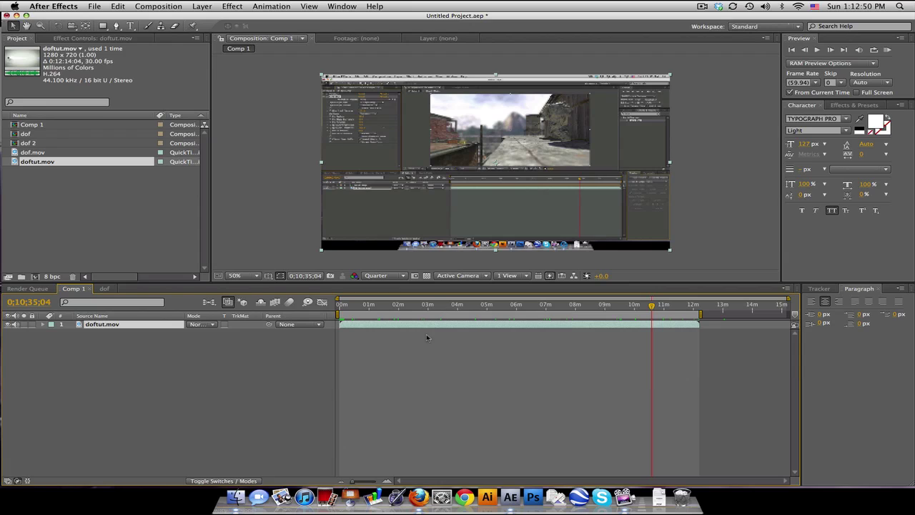
Step: Add Comp 1 to the Render Queue from the Composition menu
left_click(153, 6)
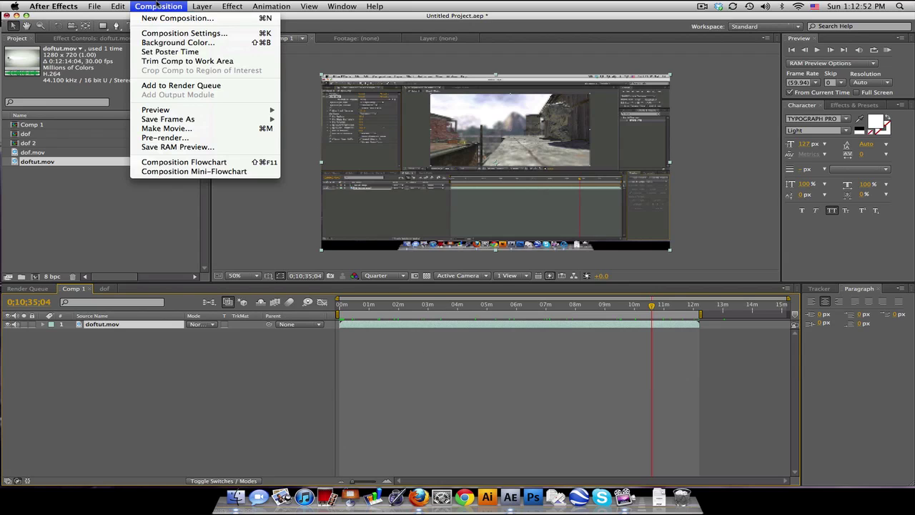
left_click(183, 86)
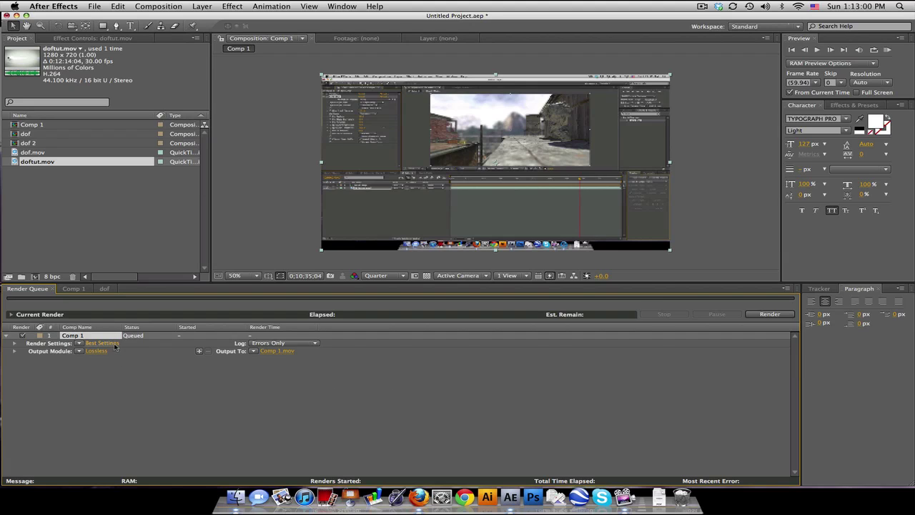
Step: Set a custom 29.97 fps frame rate in Comp 1's render settings
left_click(115, 346)
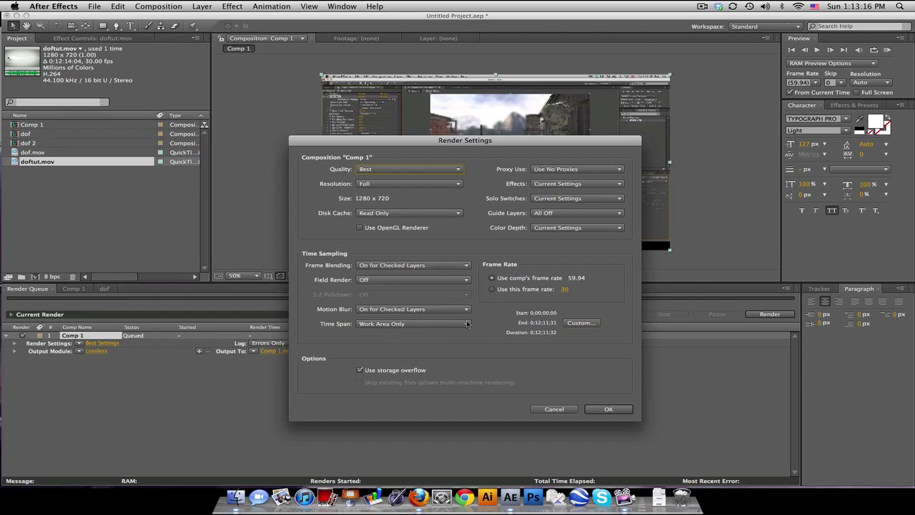
left_click(565, 290)
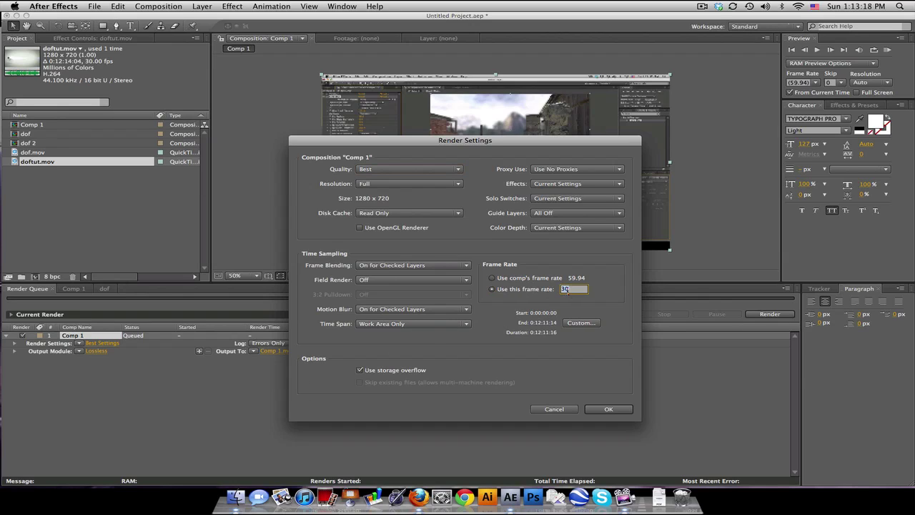
type("29.97")
left_click(608, 409)
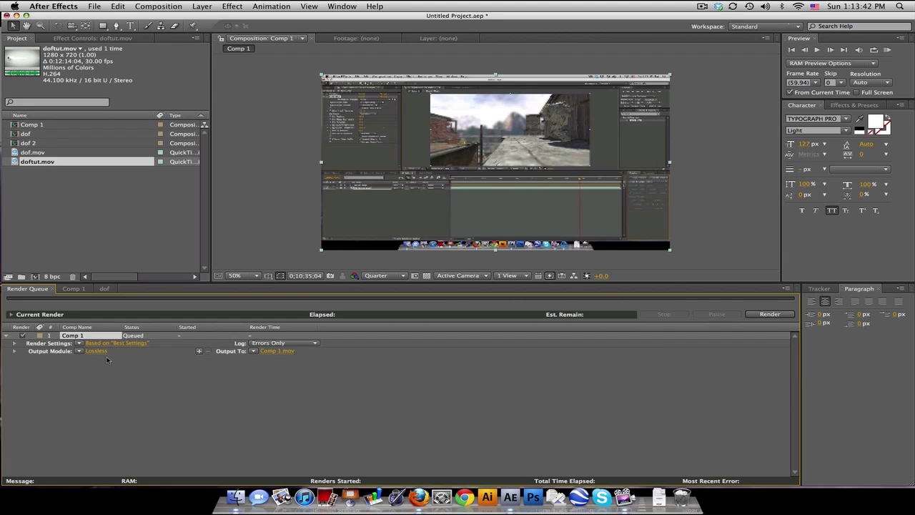
left_click(96, 351)
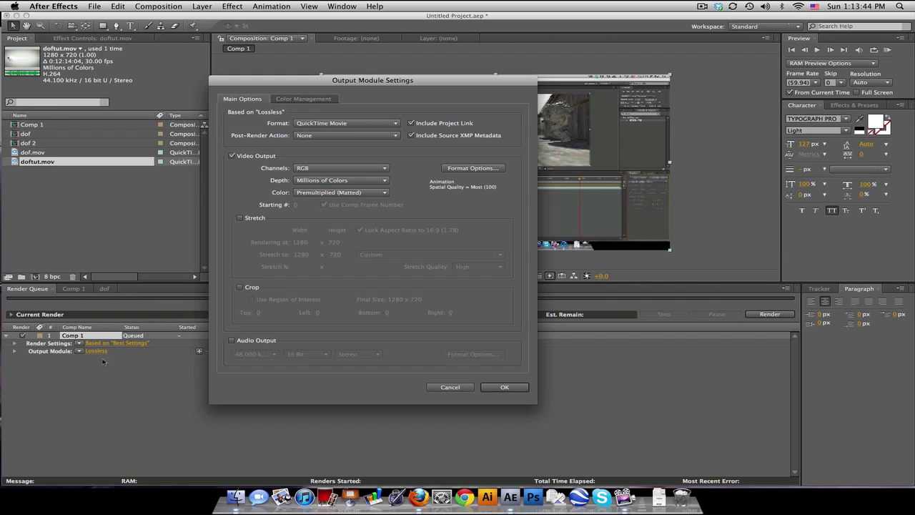
left_click(358, 124)
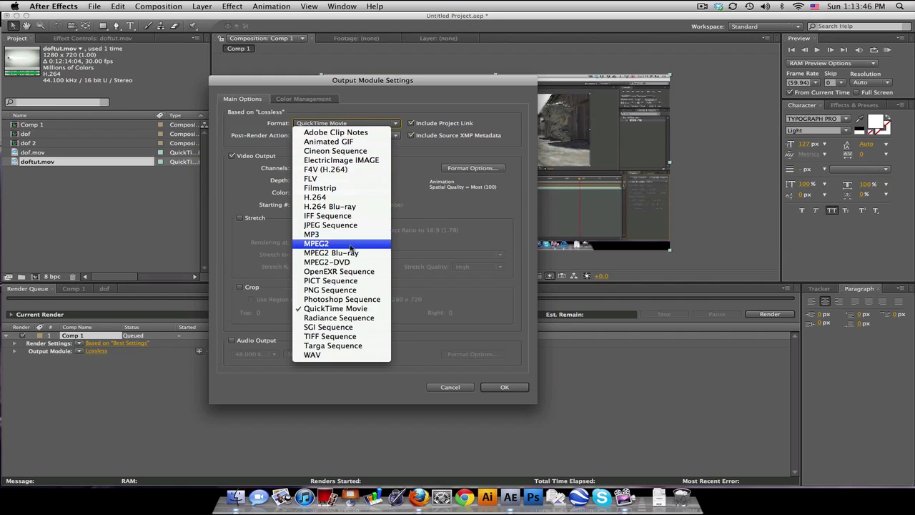
left_click(350, 126)
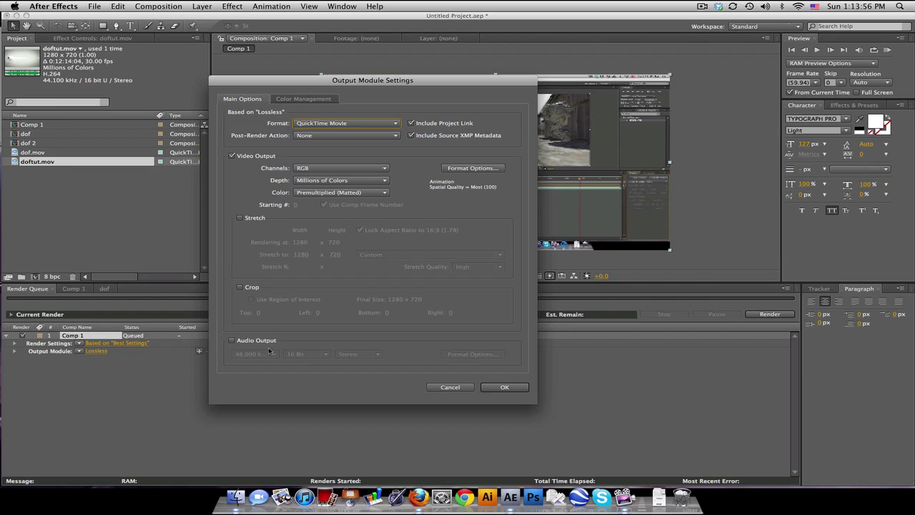
left_click(232, 342)
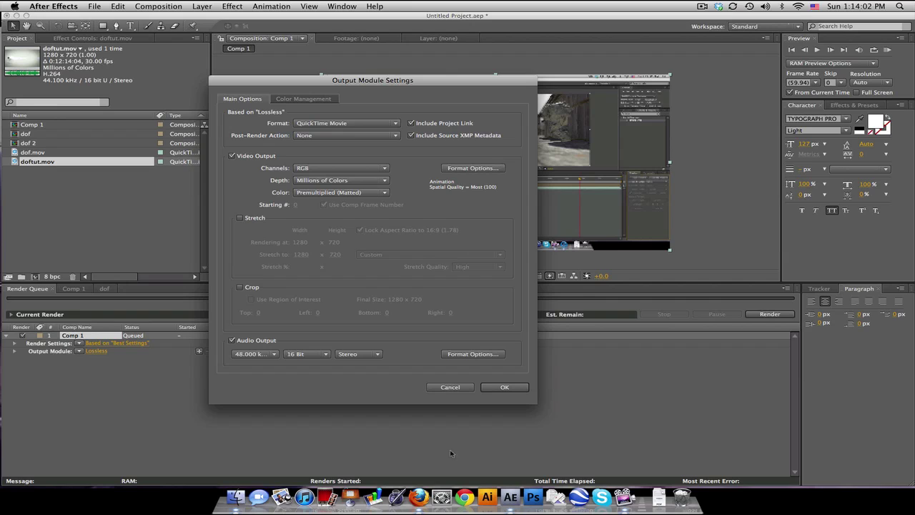
left_click(450, 388)
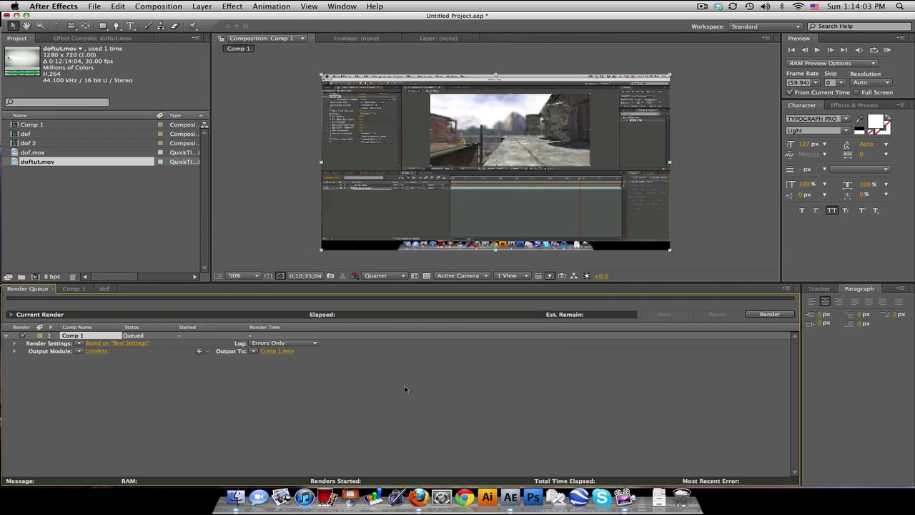
Step: Open Comp 1's Output To destination and cancel without changes
left_click(277, 350)
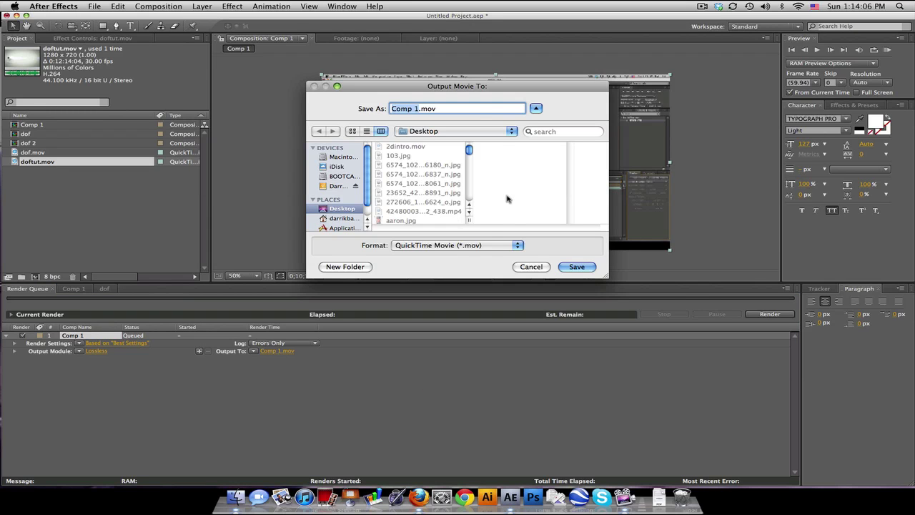
left_click(531, 266)
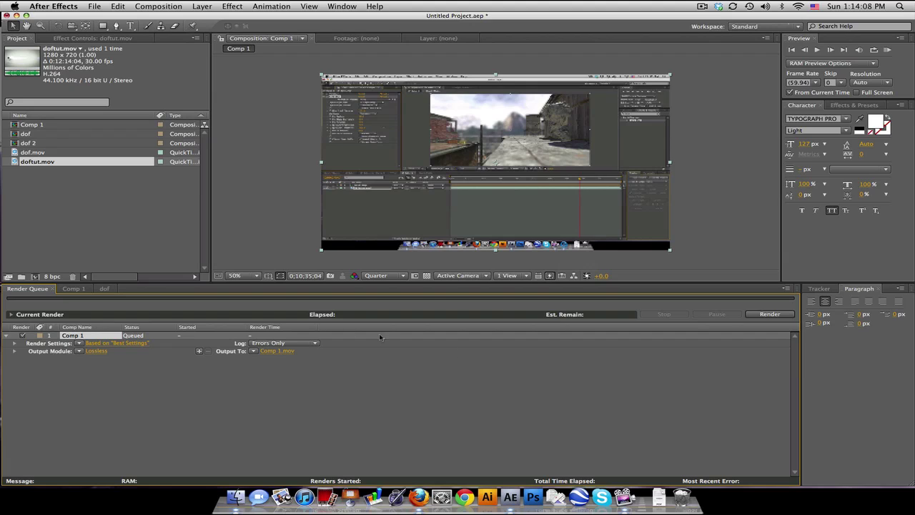
Step: Create output module template 'Baker's Render Settings' with QuickTime Movie format, opening its format options
left_click(79, 353)
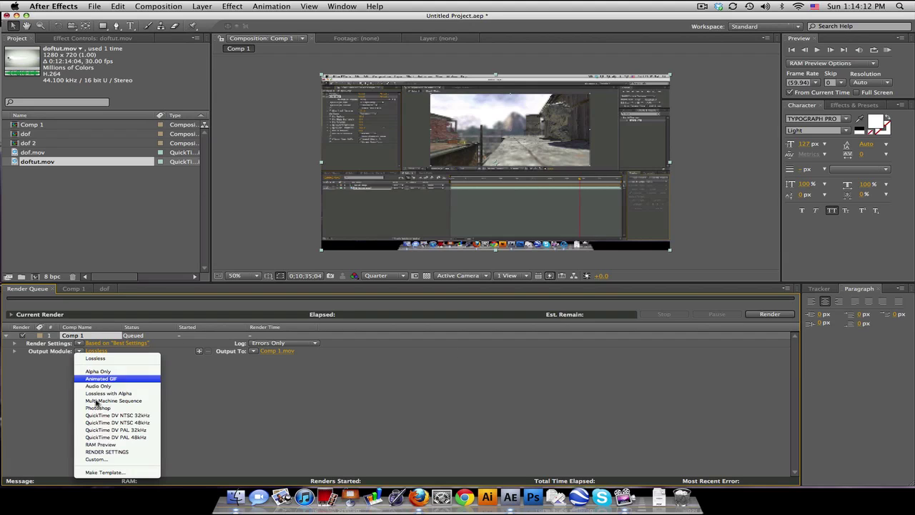
left_click(105, 473)
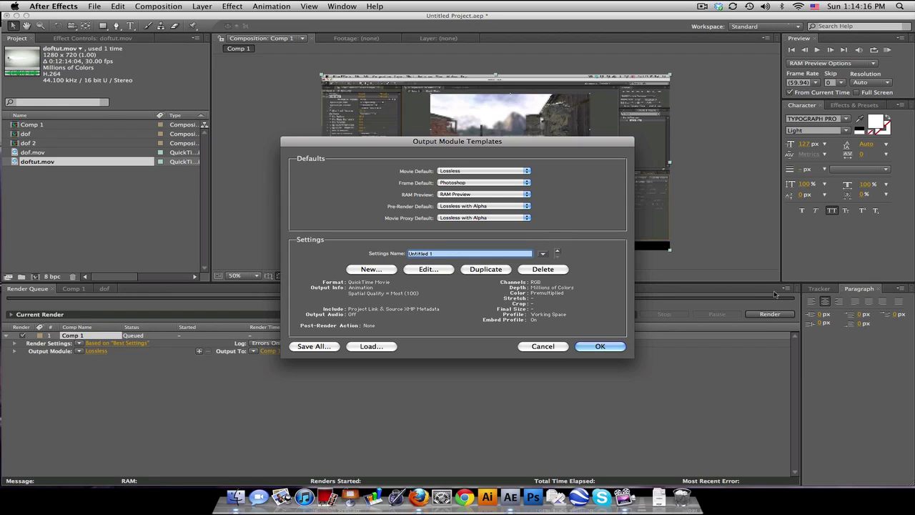
type("Baker")
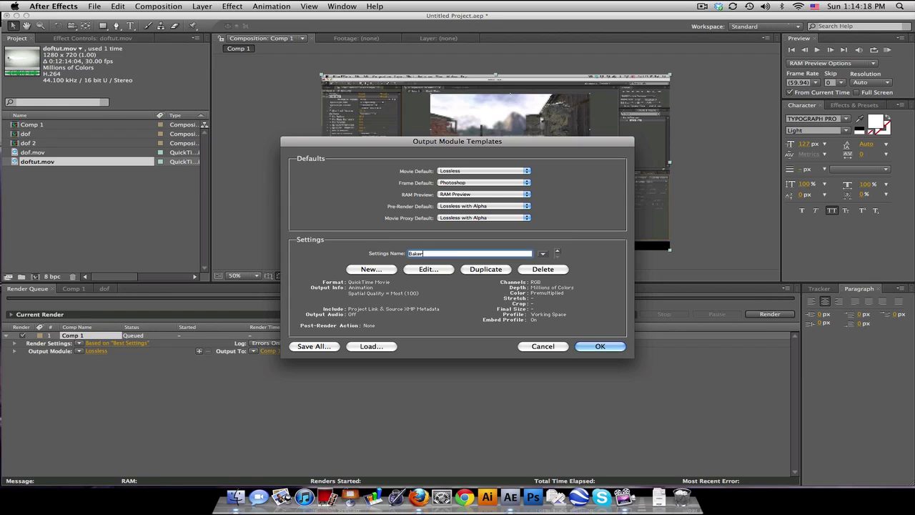
type("'s Render Settings")
left_click(428, 269)
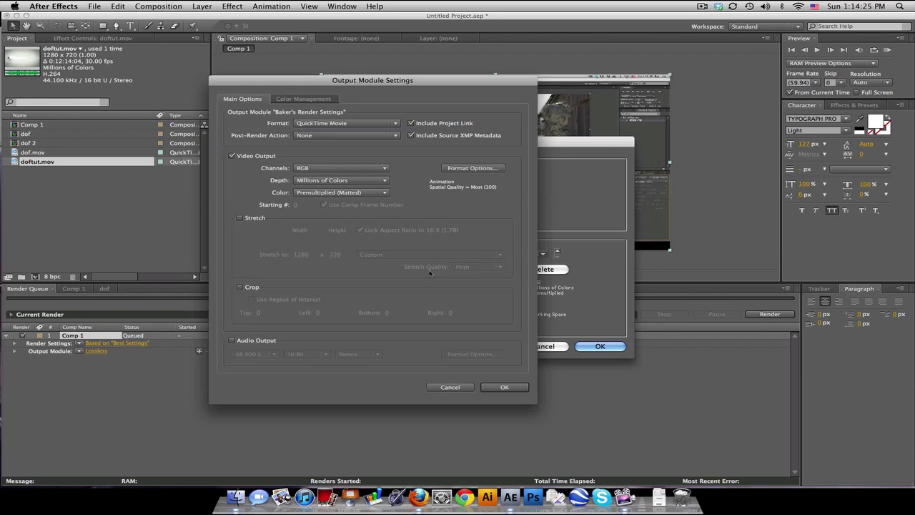
left_click(390, 124)
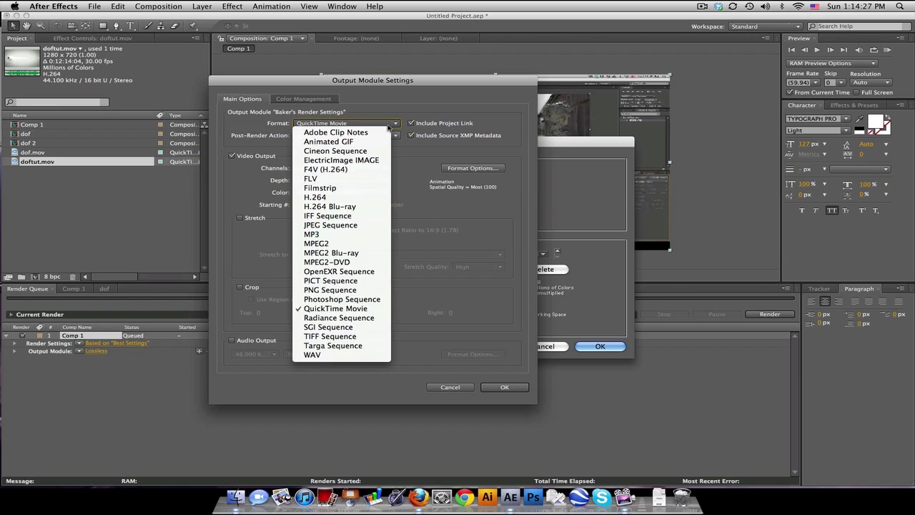
left_click(343, 306)
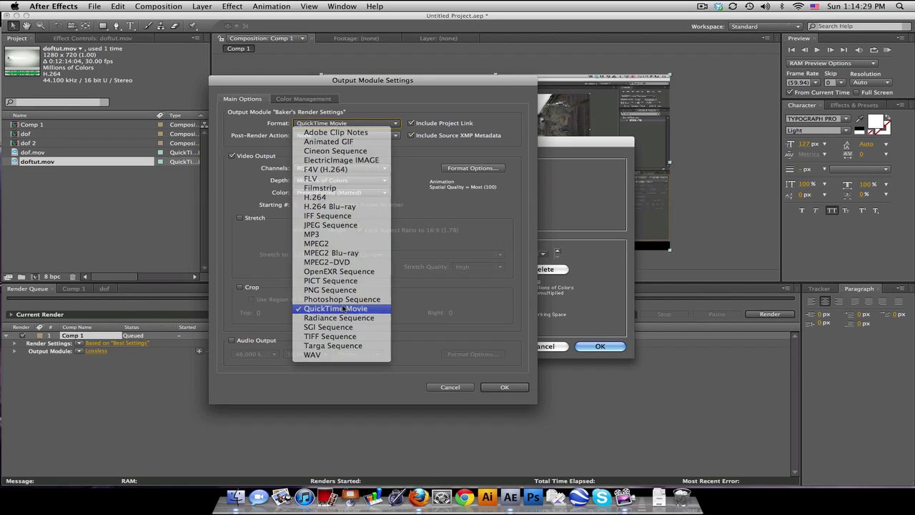
left_click(495, 169)
Step: Set the template's QuickTime compression type to H.264 at Best quality
left_click(407, 95)
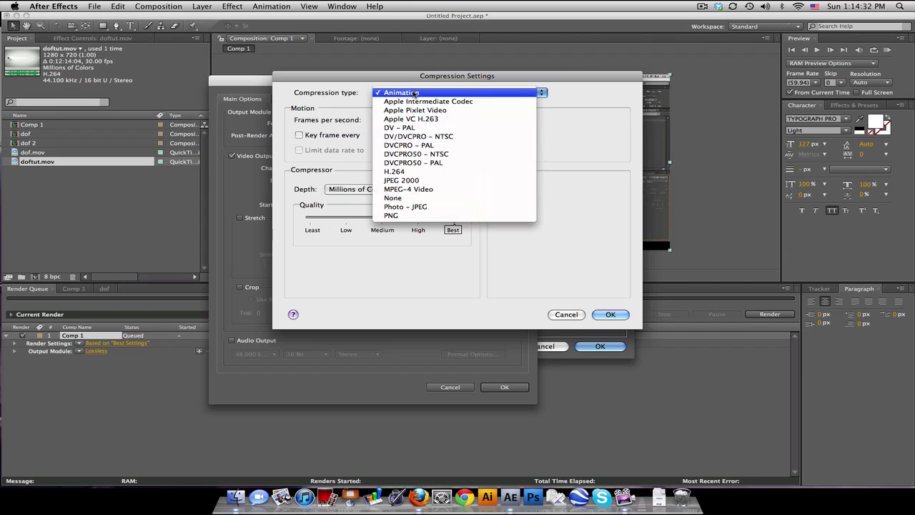
left_click(413, 172)
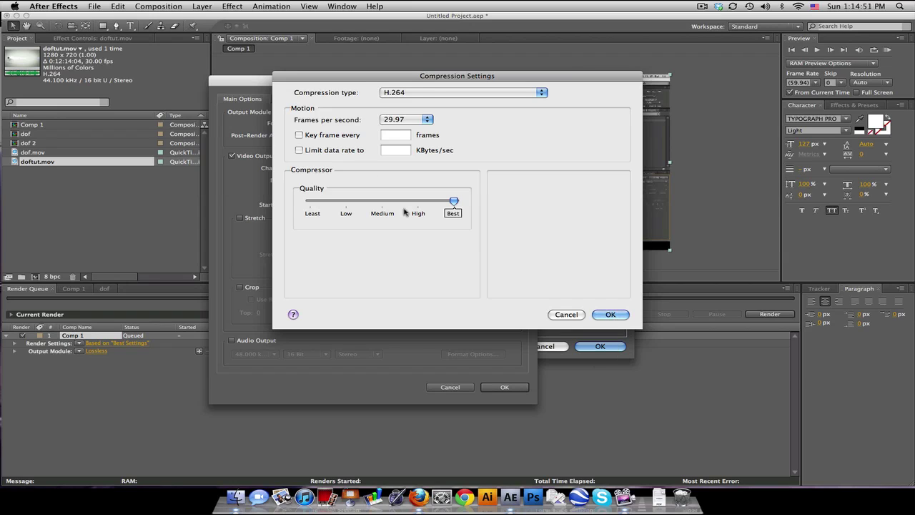
left_click(612, 315)
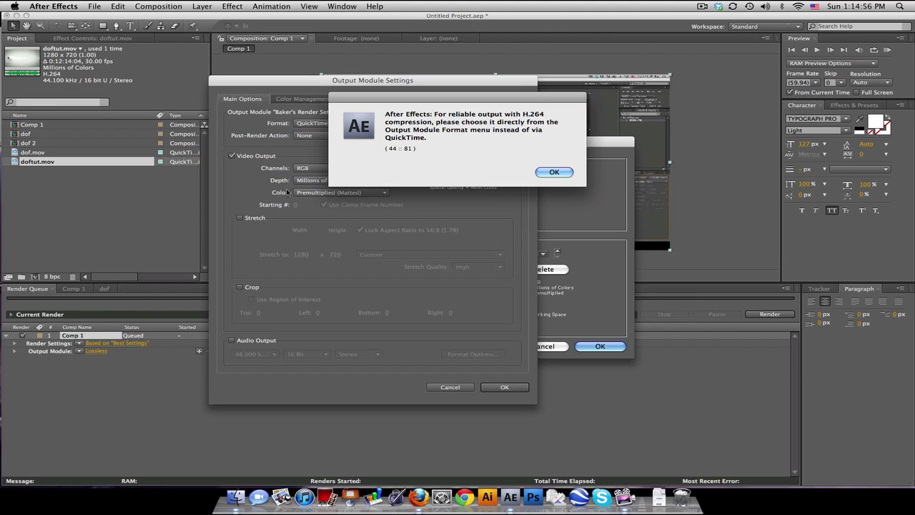
Step: Enable 48 kHz stereo audio output in Baker's Render Settings, save it, and apply it to Comp 1
left_click(550, 172)
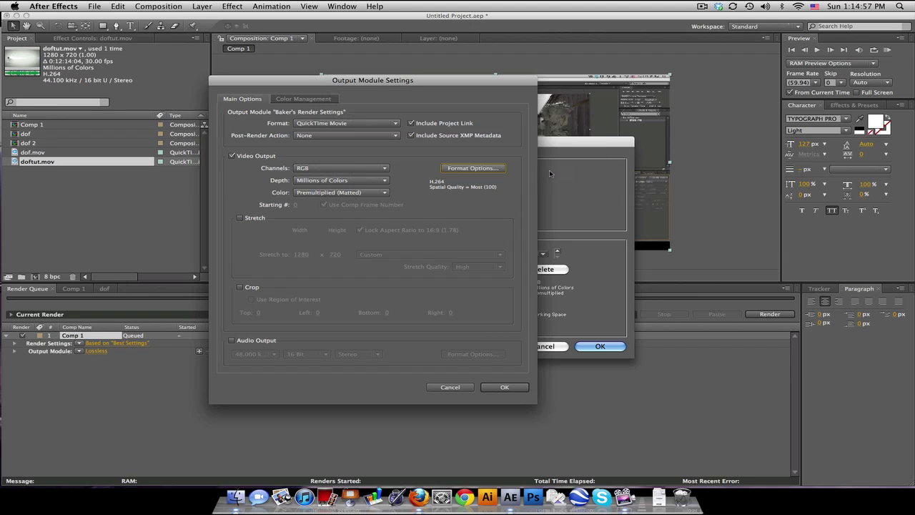
left_click(259, 340)
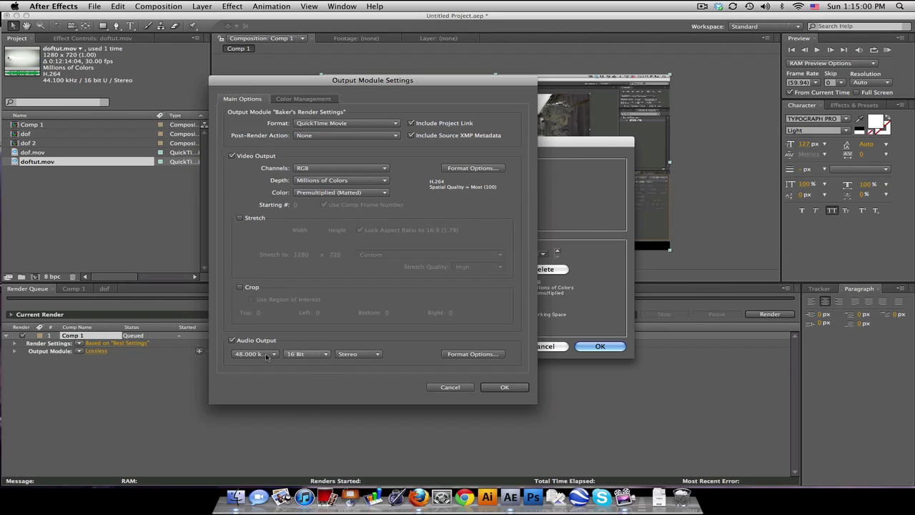
left_click(504, 387)
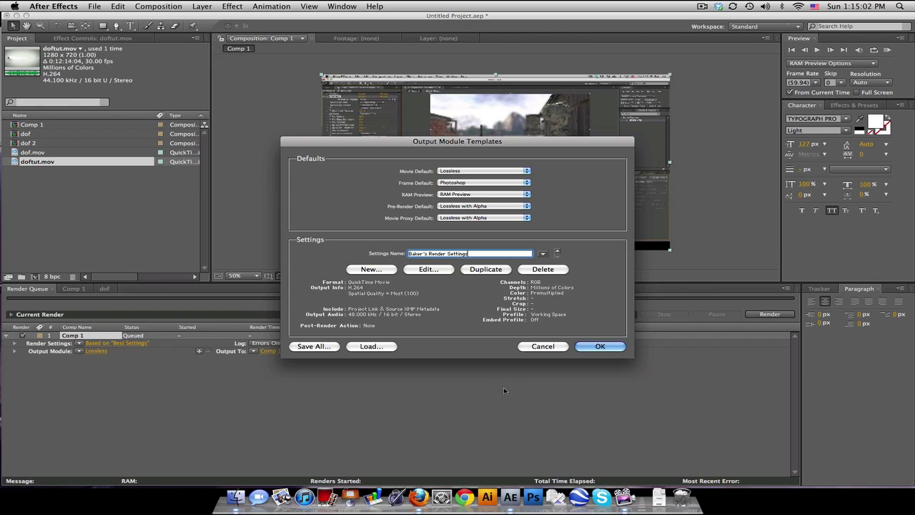
left_click(588, 346)
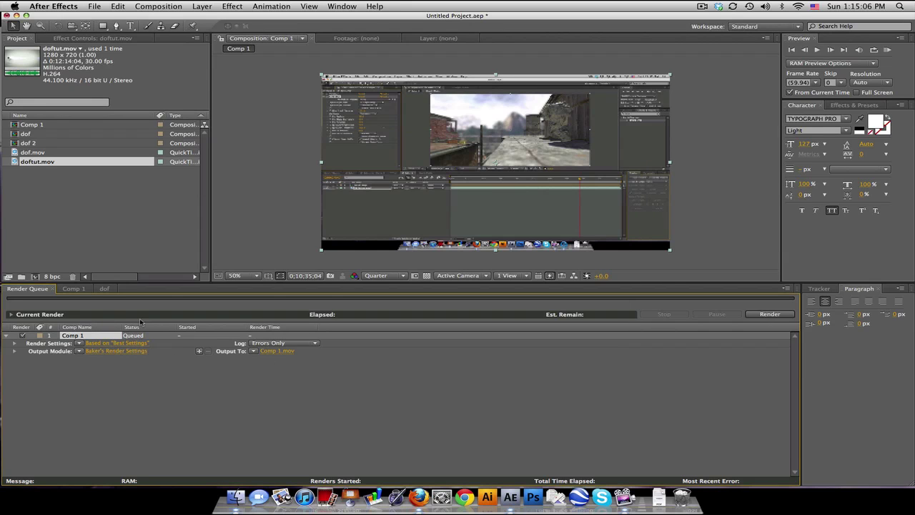
Step: Delete the queued Comp 1 item and add Comp 1 to the Render Queue again
left_click(87, 337)
key("Delete")
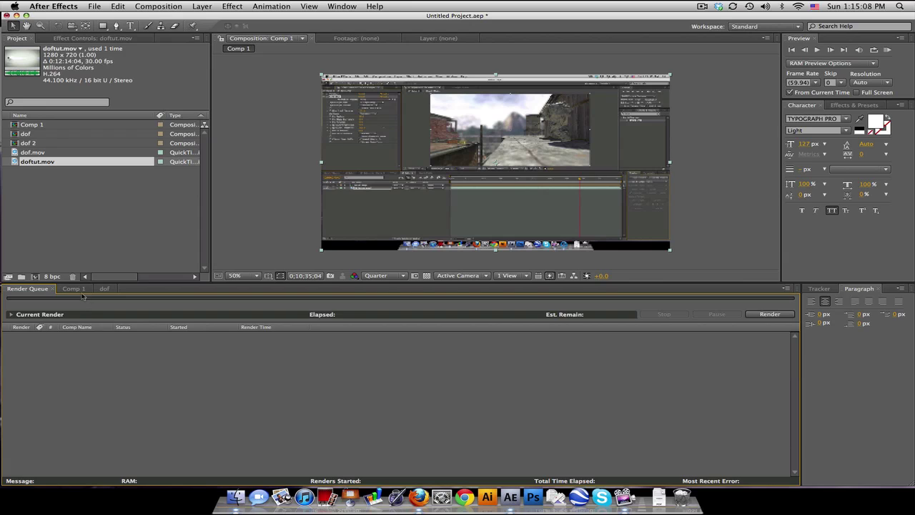
left_click(74, 288)
left_click(160, 6)
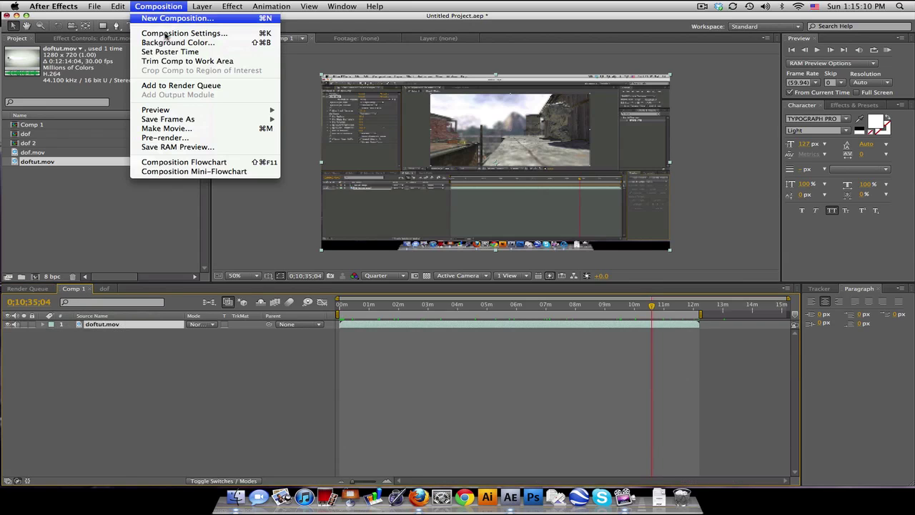
left_click(167, 85)
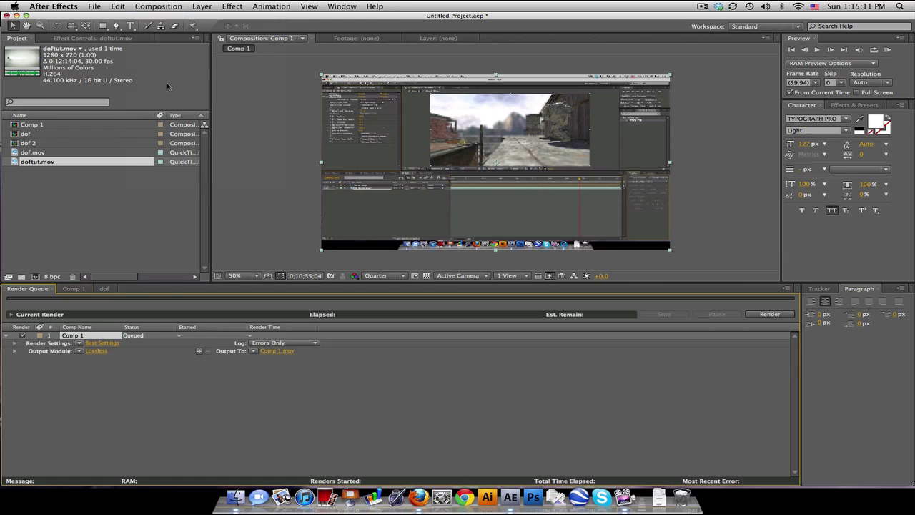
Step: Apply the Baker's Render Settings output module and review the Best Settings render settings unchanged
left_click(80, 351)
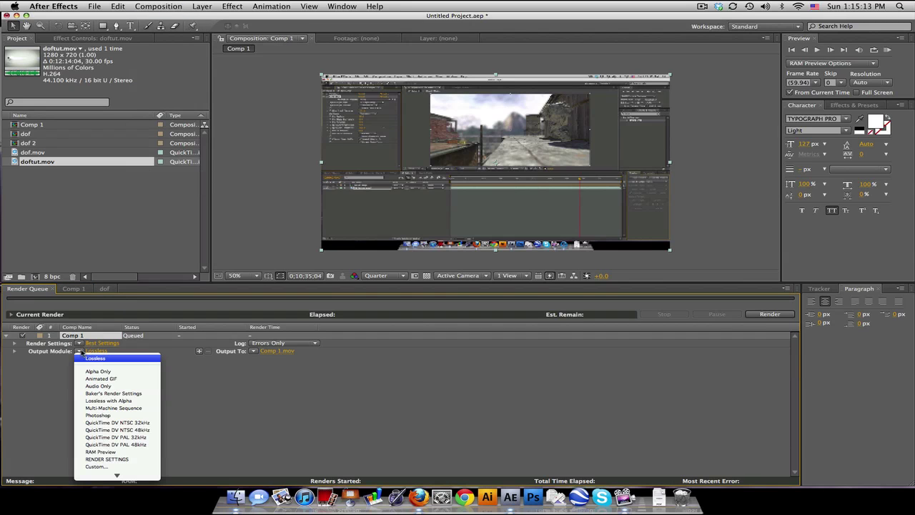
left_click(158, 395)
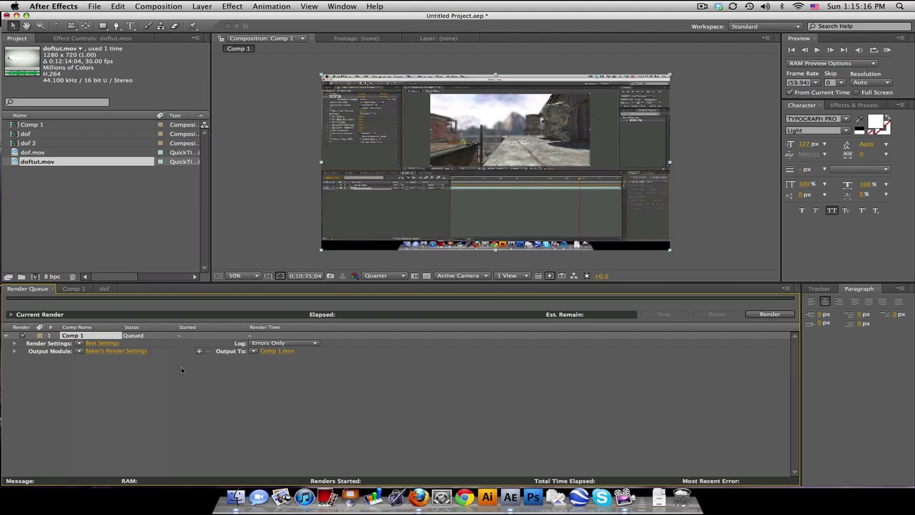
left_click(100, 343)
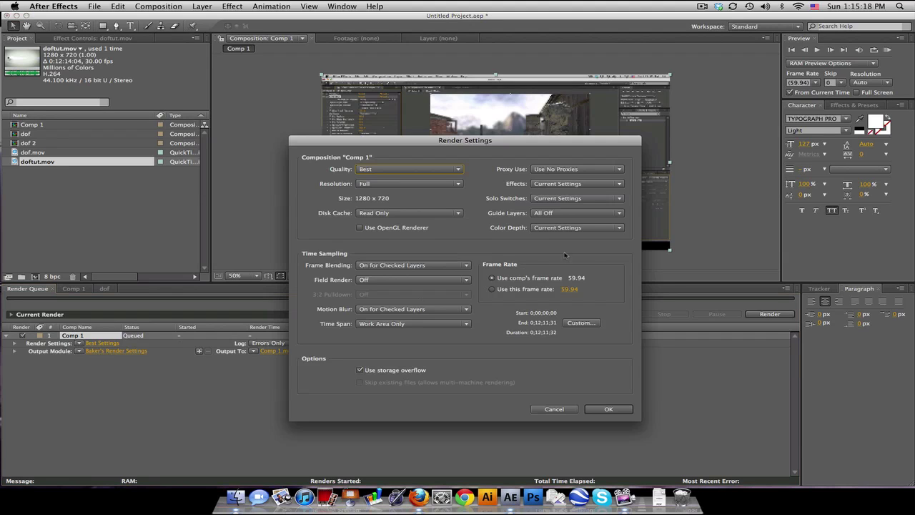
left_click(554, 409)
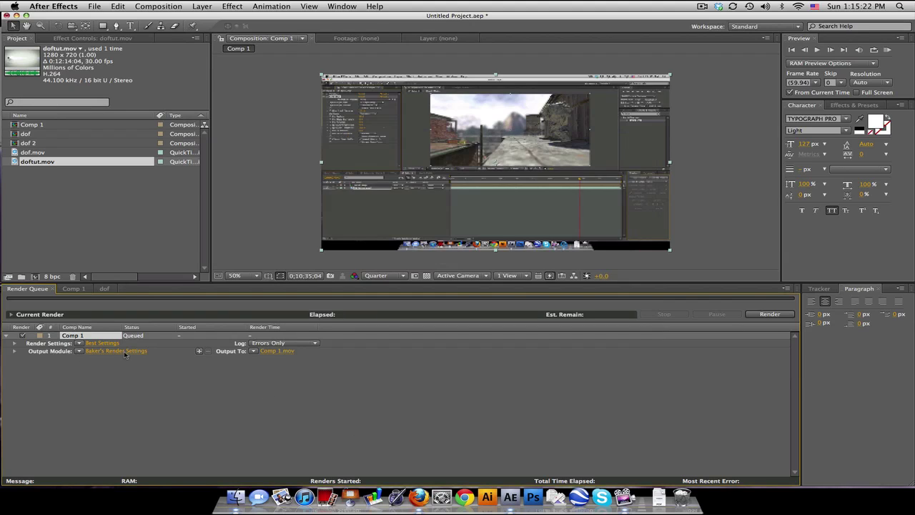
Step: Set Comp 1's output file to 'jhfgkdfgdf.mov' on the Desktop and save it
left_click(280, 350)
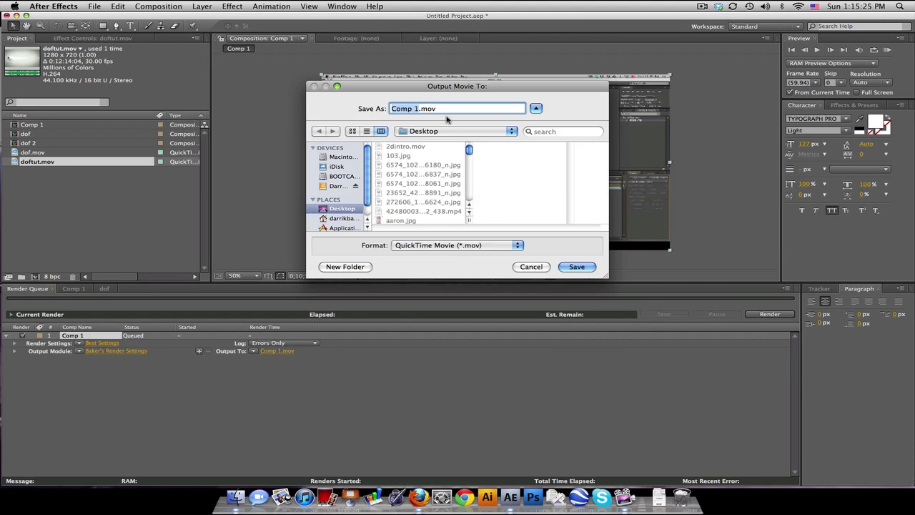
type("jhfgkdfgdf")
left_click(585, 267)
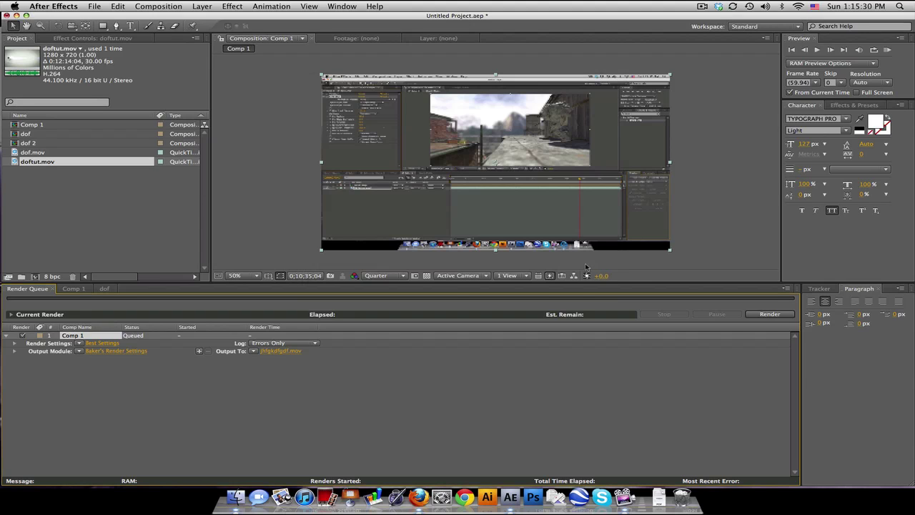
Step: Start rendering Comp 1 to jhfgkdfgdf.mov from the Render Queue
left_click(762, 316)
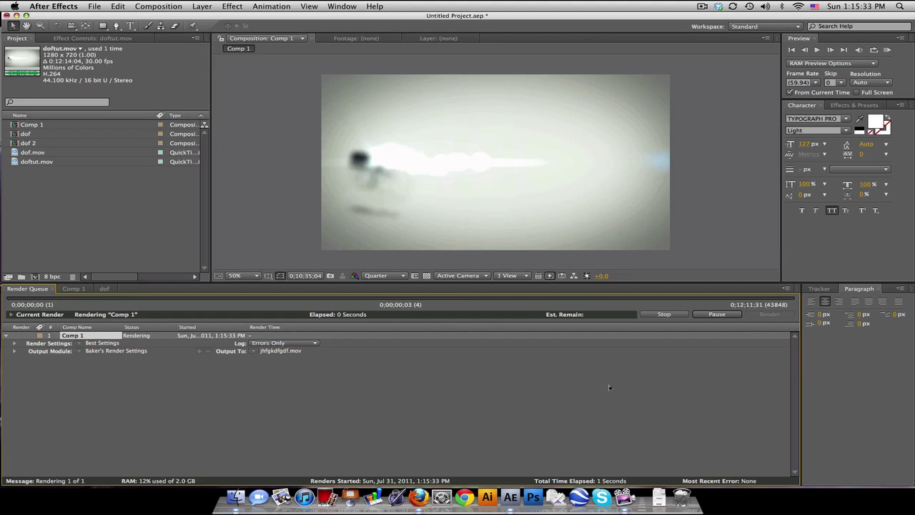